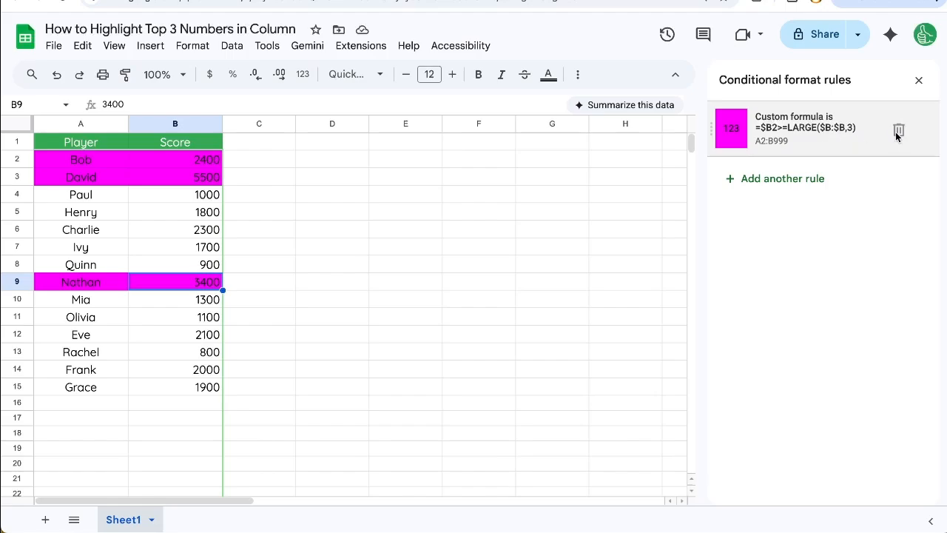
Step: Replace the existing conditional format rule with a new single-color rule covering all of column B
{"action": "left_click", "coordinate": [897, 130]}
{"action": "left_click", "coordinate": [256, 250]}
{"action": "left_click", "coordinate": [174, 126]}
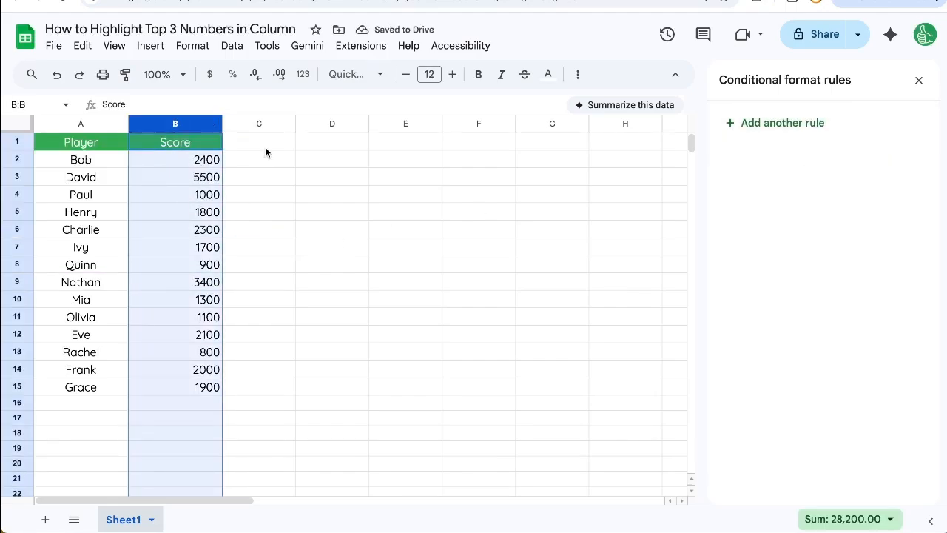
{"action": "left_click", "coordinate": [370, 50]}
{"action": "mouse_move", "coordinate": [195, 56]}
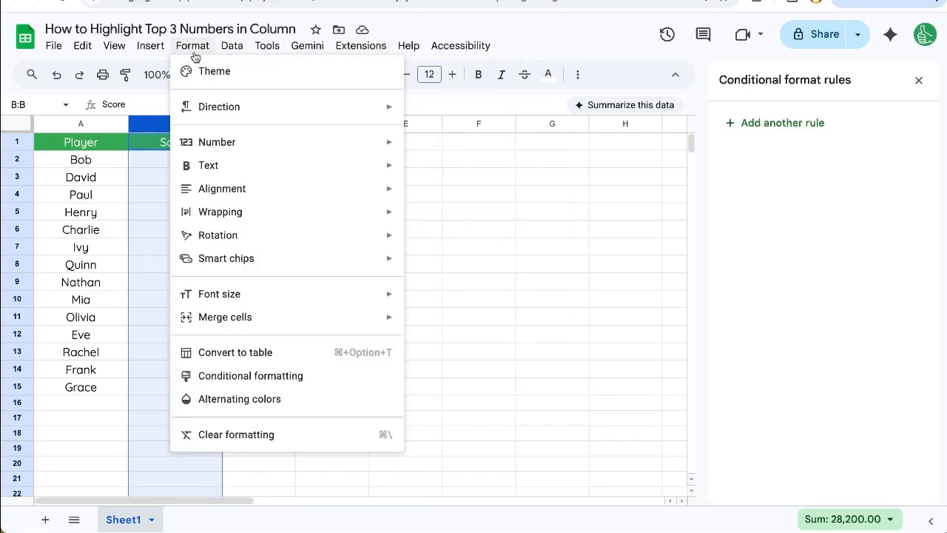
{"action": "left_click", "coordinate": [259, 376]}
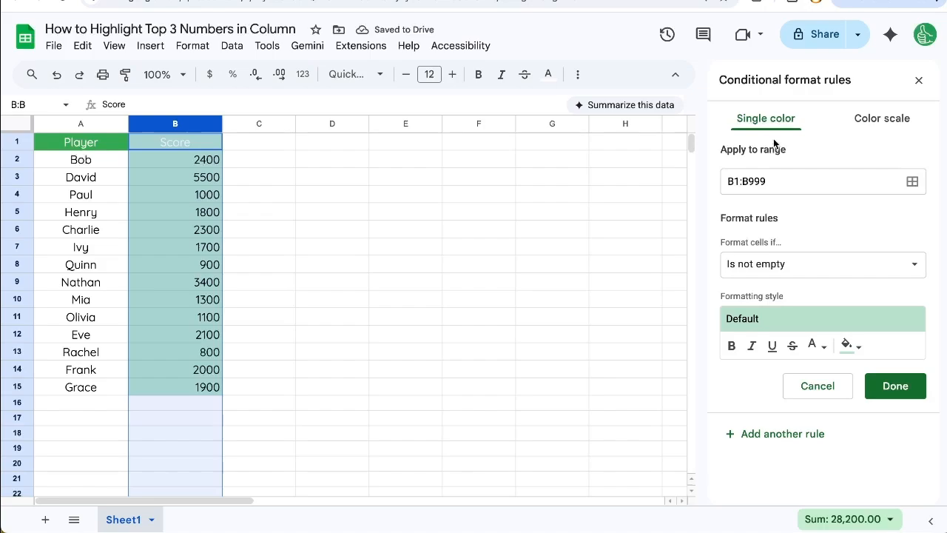
{"action": "left_click", "coordinate": [777, 185]}
{"action": "left_click_drag", "start_coordinate": [776, 182], "coordinate": [709, 183]}
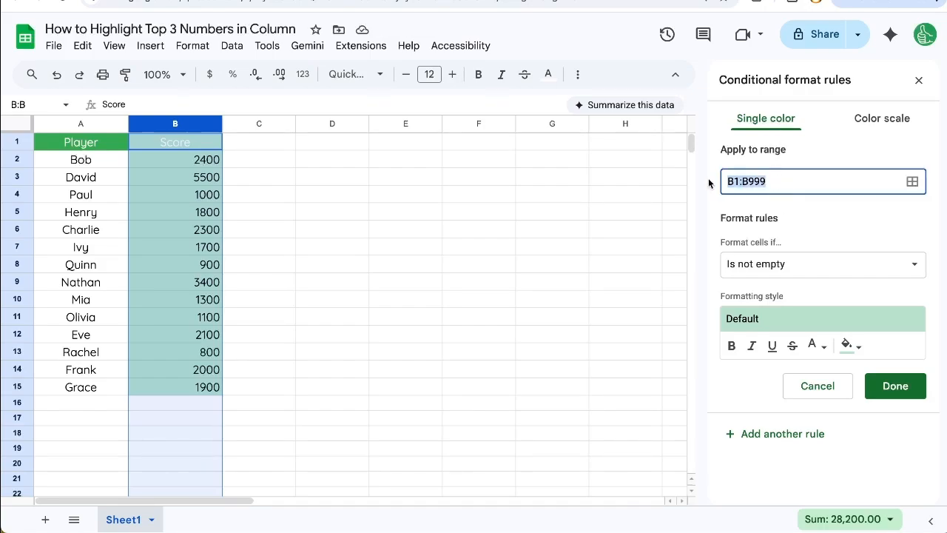
{"action": "left_click", "coordinate": [775, 221]}
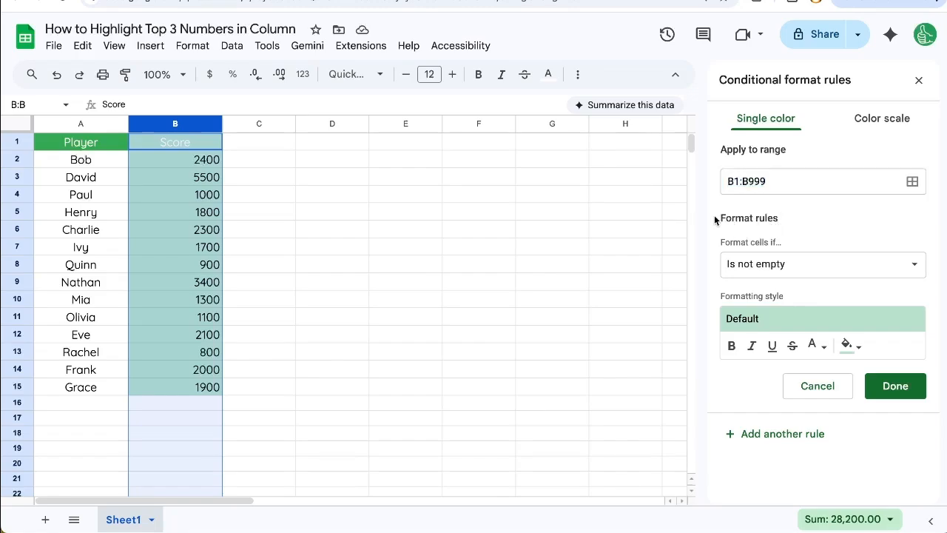
Step: Set the new rule's condition to "Custom formula is"
{"action": "left_click", "coordinate": [751, 264]}
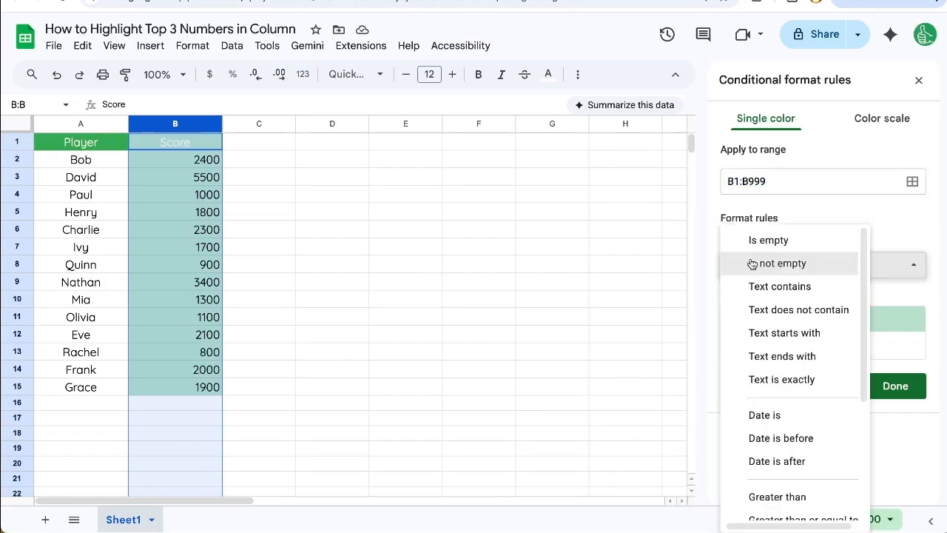
{"action": "scroll", "coordinate": [776, 338], "scroll_direction": "down", "scroll_amount": 3}
{"action": "left_click", "coordinate": [782, 509]}
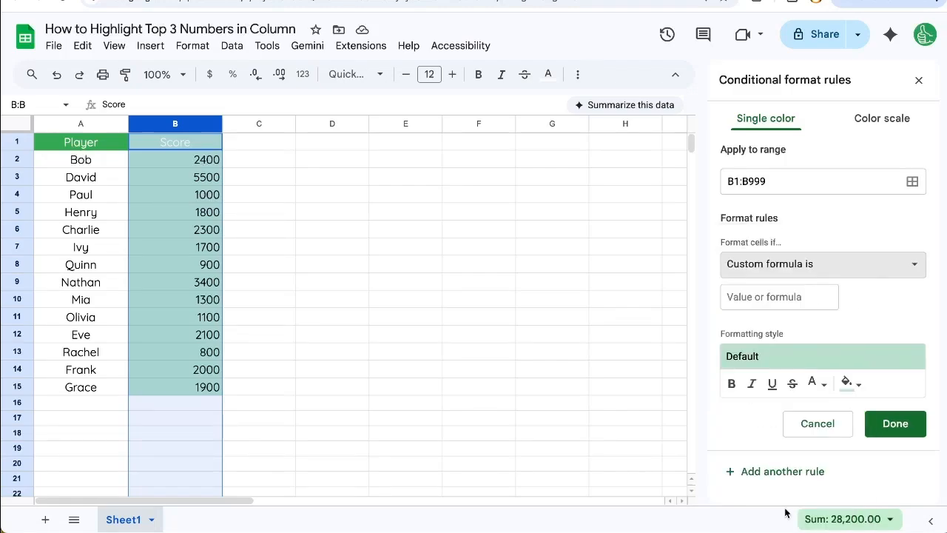
Step: Enter the rule formula =B1>=LARGE(B:B,3) to match the three highest values in column B
{"action": "left_click", "coordinate": [750, 297]}
{"action": "type", "text": "="}
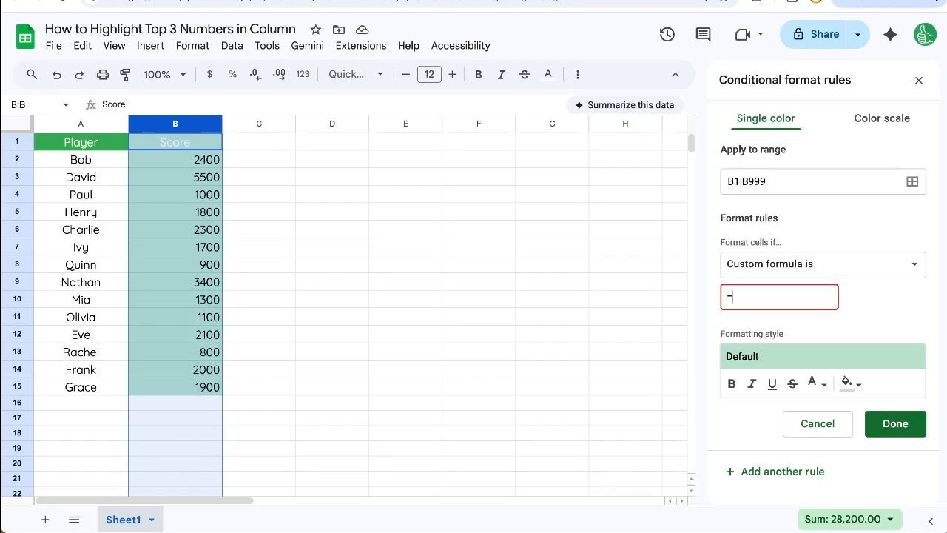
{"action": "type", "text": "B1"}
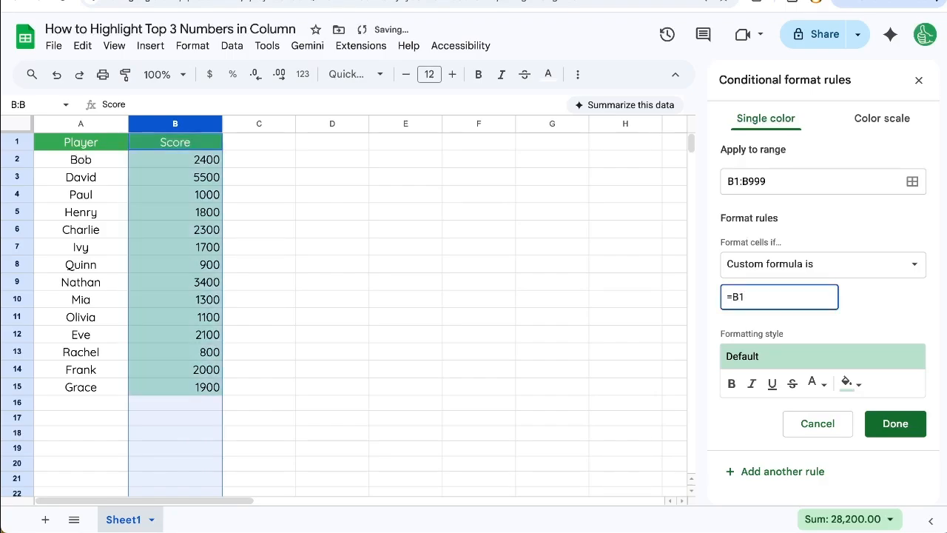
{"action": "type", "text": ">LARGE("}
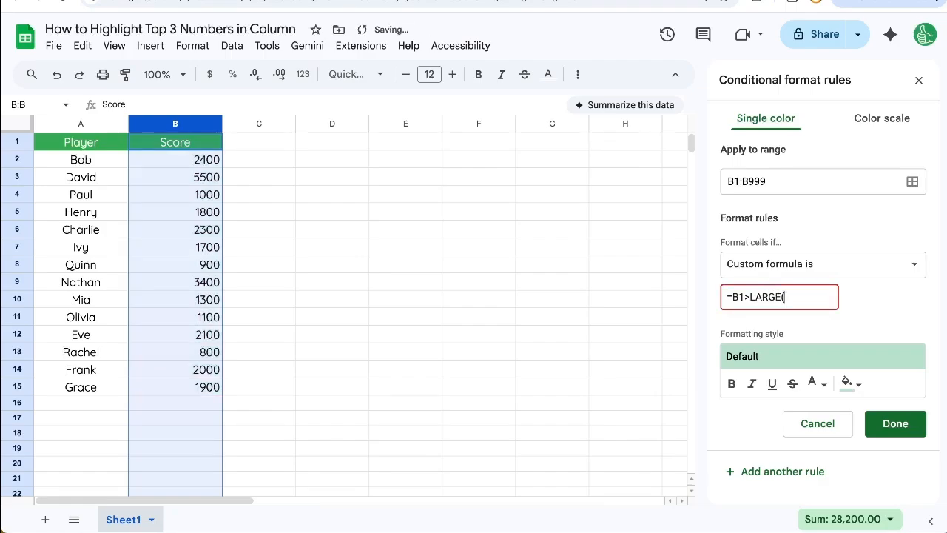
{"action": "type", "text": ")"}
{"action": "type", "text": "B:B"}
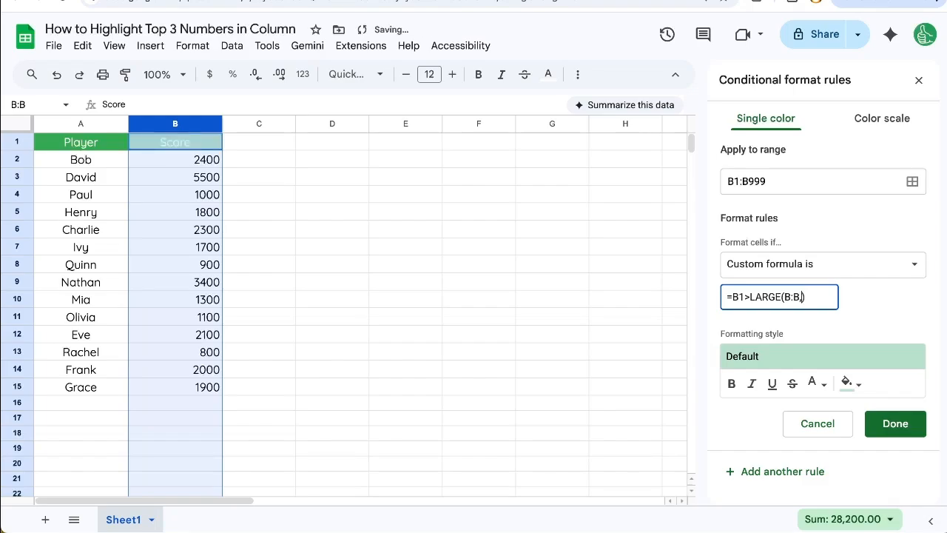
{"action": "type", "text": ","}
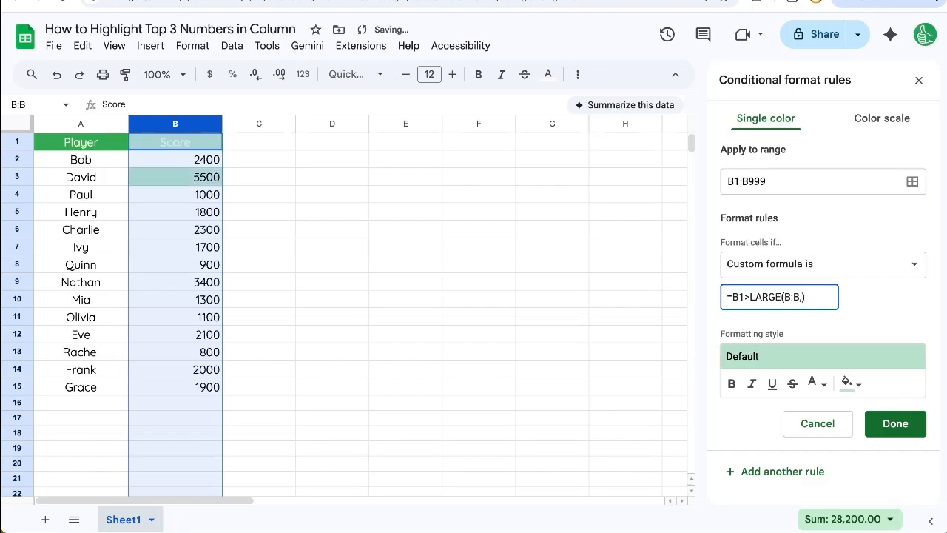
{"action": "type", "text": "3"}
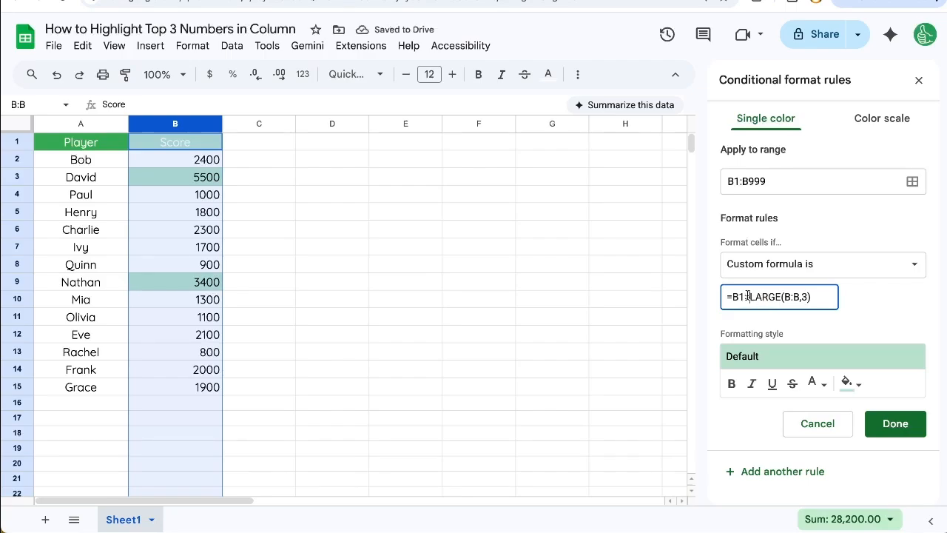
{"action": "left_click", "coordinate": [748, 294]}
{"action": "type", "text": "="}
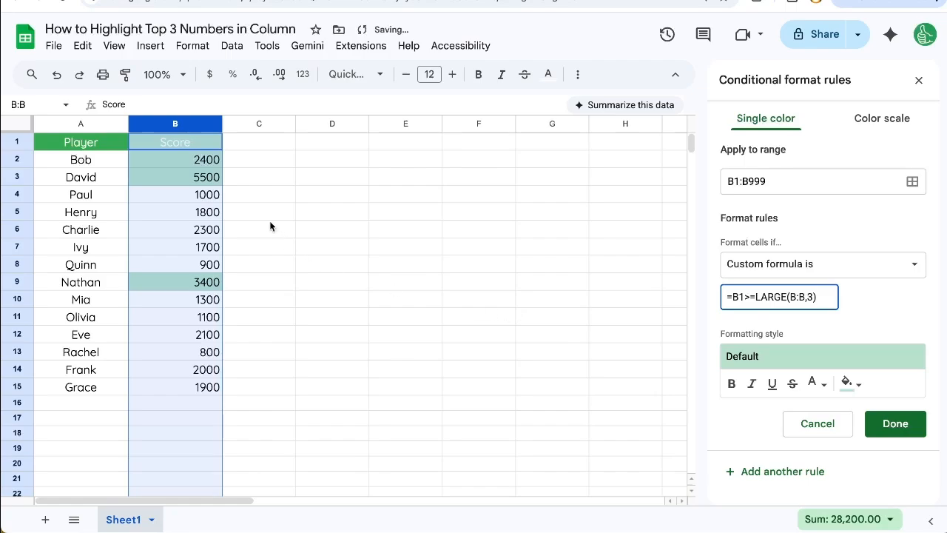
Step: Set the rule's fill color to magenta
{"action": "left_click", "coordinate": [212, 180]}
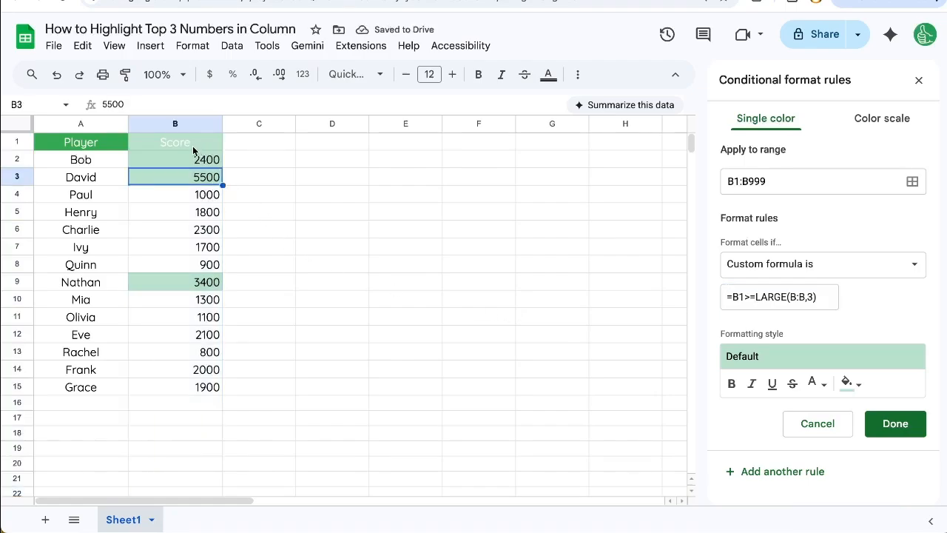
{"action": "left_click", "coordinate": [856, 388]}
{"action": "left_click", "coordinate": [844, 181]}
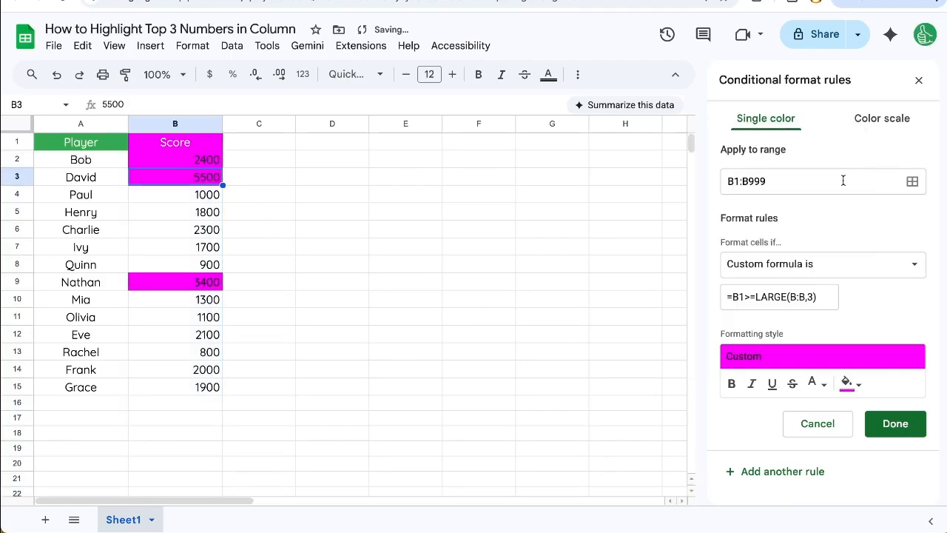
Step: Clear the header in cell B1 and re-enter it as Score
{"action": "left_click", "coordinate": [209, 143]}
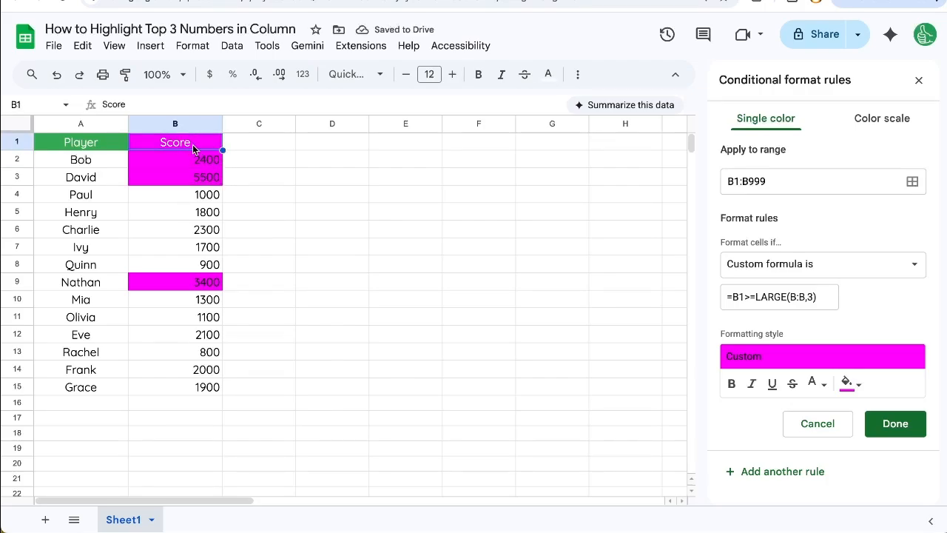
{"action": "key", "text": "Delete"}
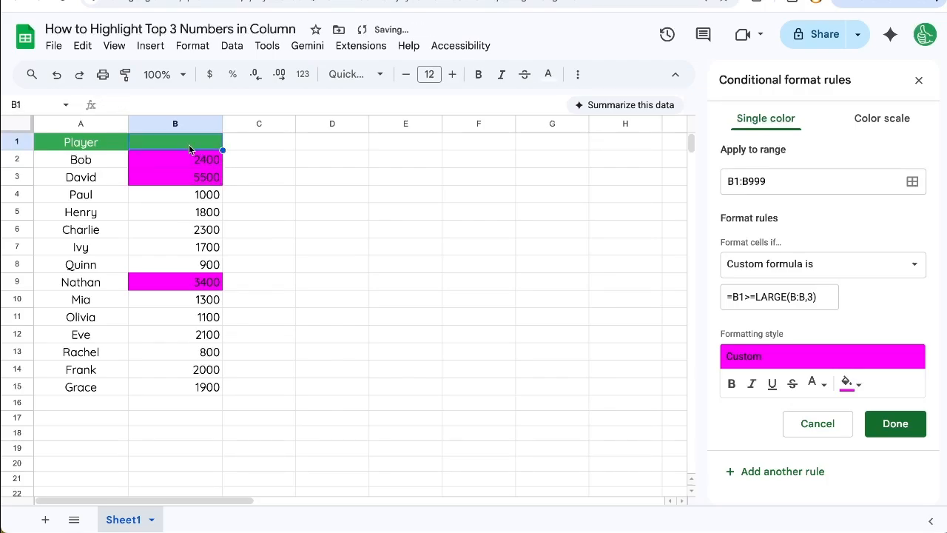
{"action": "type", "text": "Score"}
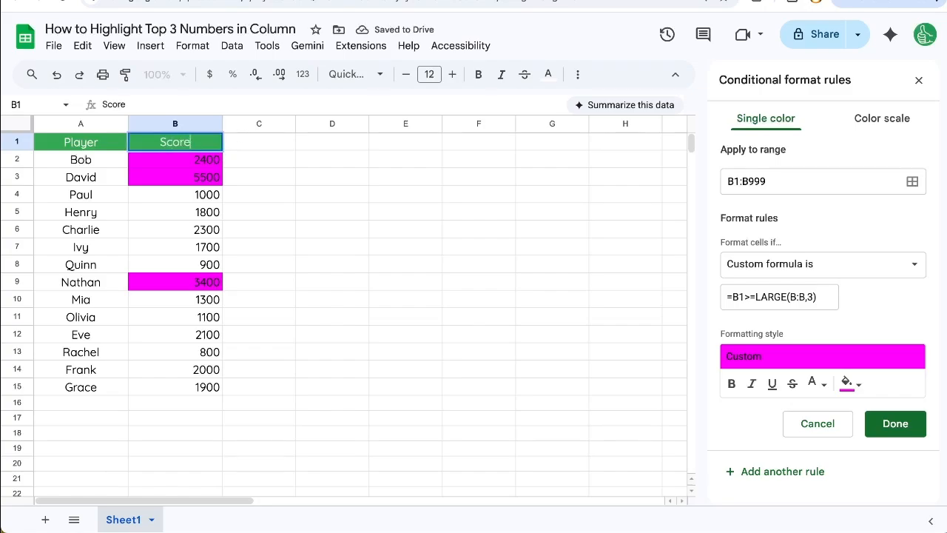
{"action": "key", "text": "Return"}
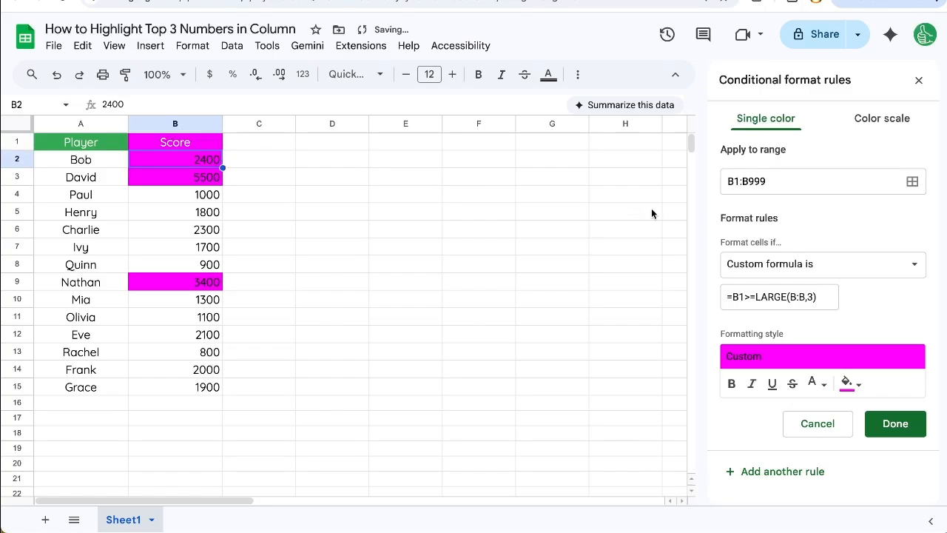
Step: Exclude the header row by applying the rule to B2:B and changing its formula to =B2>=LARGE(B:B,3)
{"action": "left_click", "coordinate": [777, 180]}
{"action": "key", "text": "ctrl+a"}
{"action": "type", "text": "B"}
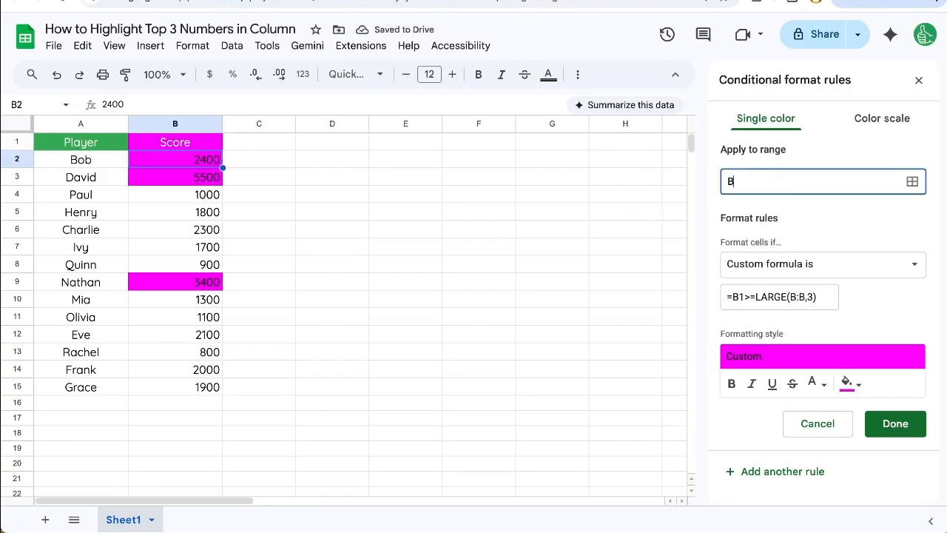
{"action": "type", "text": "2:B"}
{"action": "left_click", "coordinate": [846, 222]}
{"action": "left_click", "coordinate": [742, 296]}
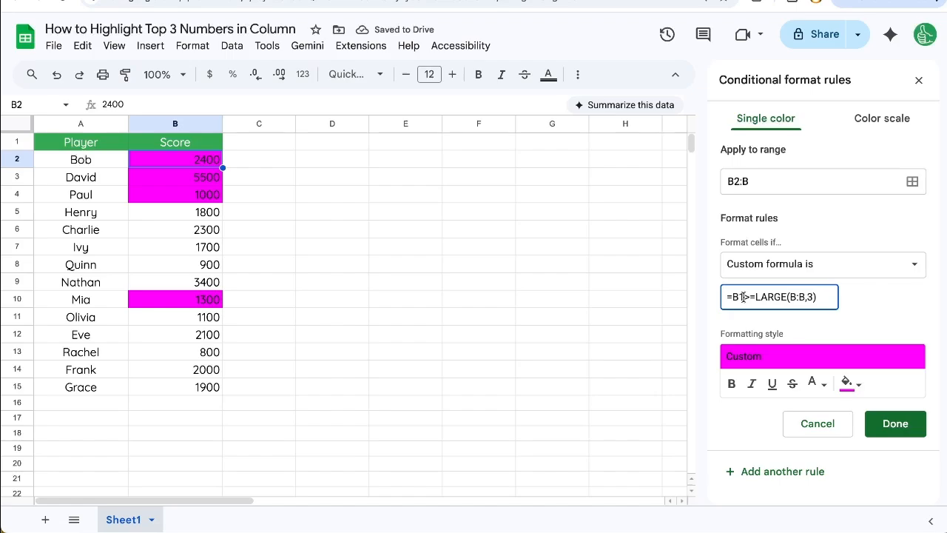
{"action": "key", "text": "BackSpace"}
{"action": "type", "text": "2"}
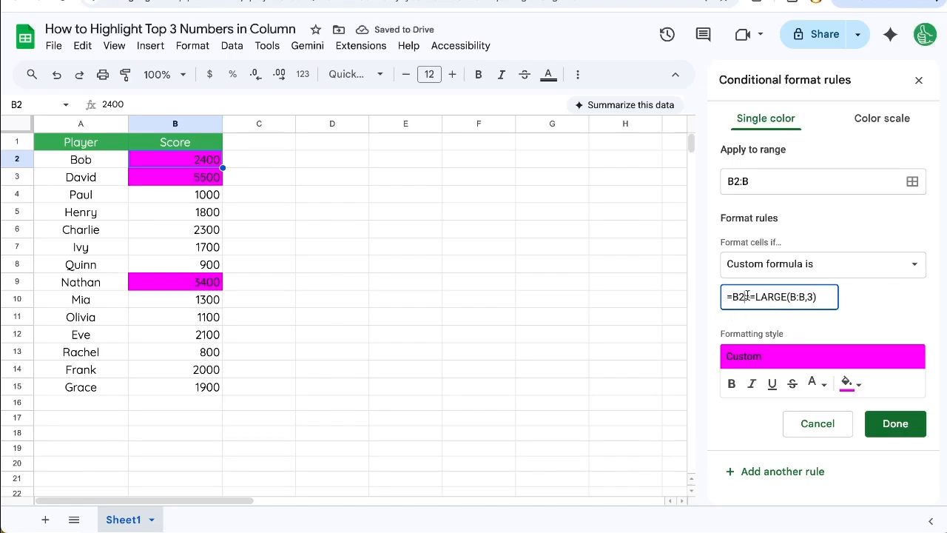
{"action": "left_click_drag", "start_coordinate": [748, 297], "coordinate": [759, 296]}
{"action": "left_click", "coordinate": [810, 297]}
Step: Extend the rule's range across several columns by setting it to A2:H
{"action": "left_click", "coordinate": [762, 181]}
{"action": "type", "text": "A2:H"}
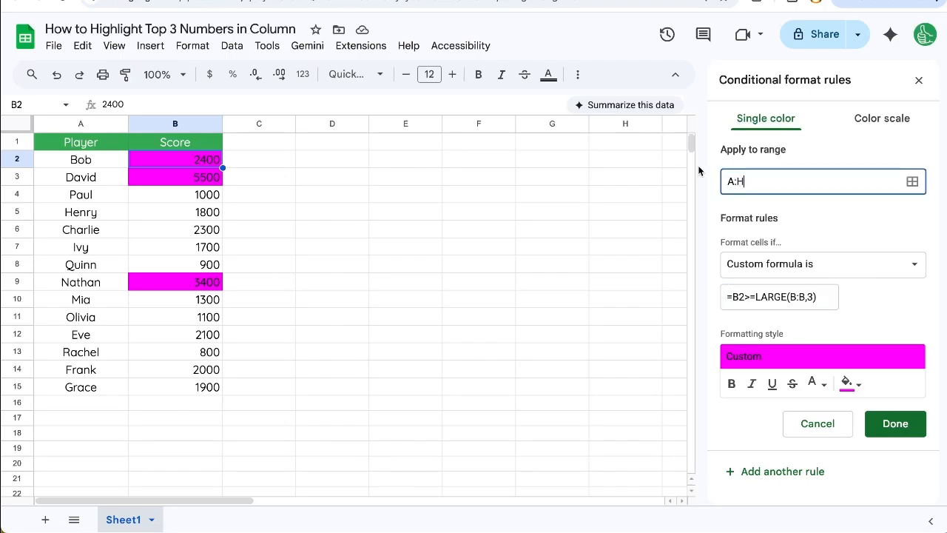
{"action": "key", "text": "Left"}
{"action": "key", "text": "Left"}
{"action": "type", "text": "2"}
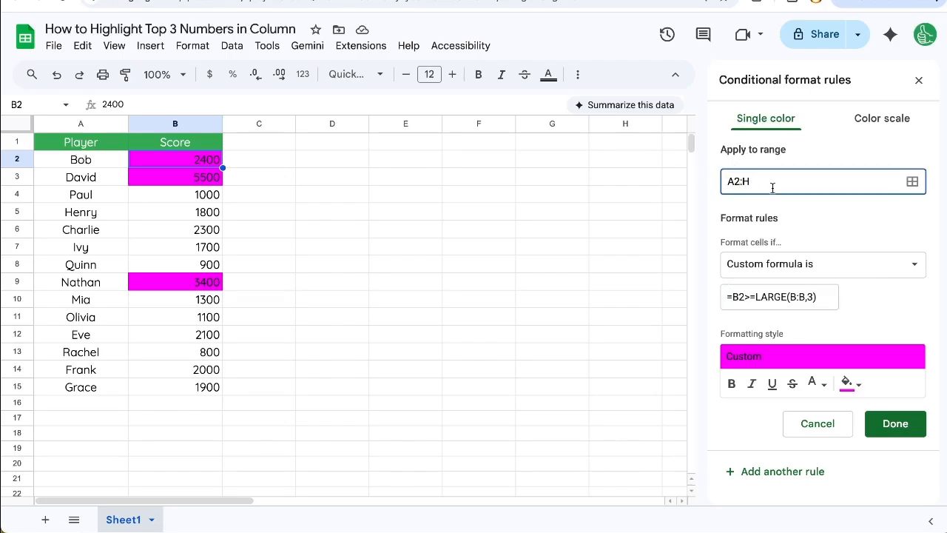
Step: Make the column references in the rule's formula absolute, so that it reads =$B2>=LARGE($B:$B,3)
{"action": "left_click", "coordinate": [744, 296]}
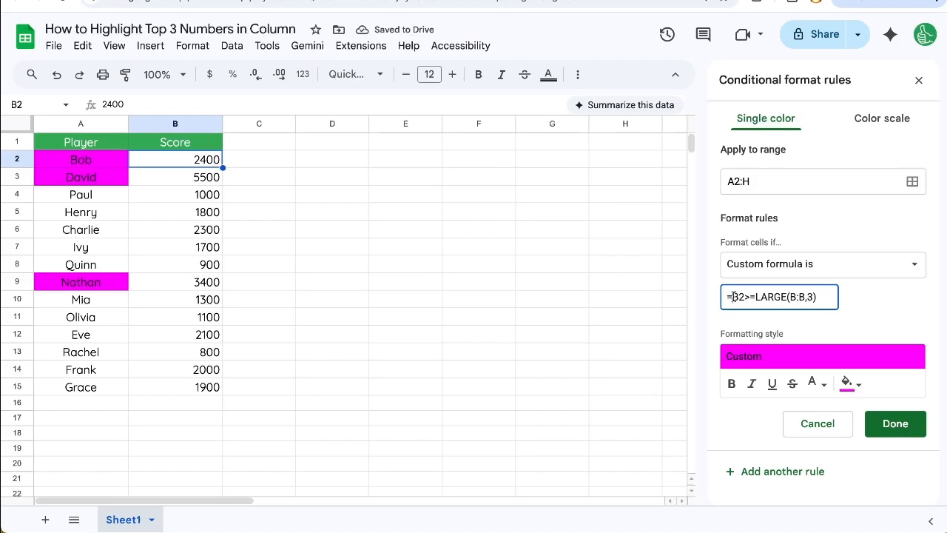
{"action": "left_click_drag", "start_coordinate": [732, 297], "coordinate": [836, 294]}
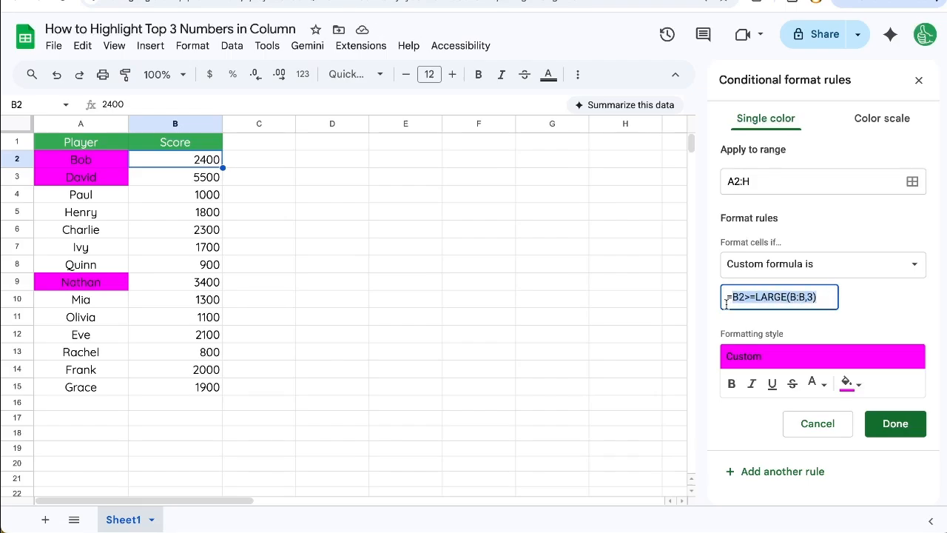
{"action": "left_click", "coordinate": [820, 297]}
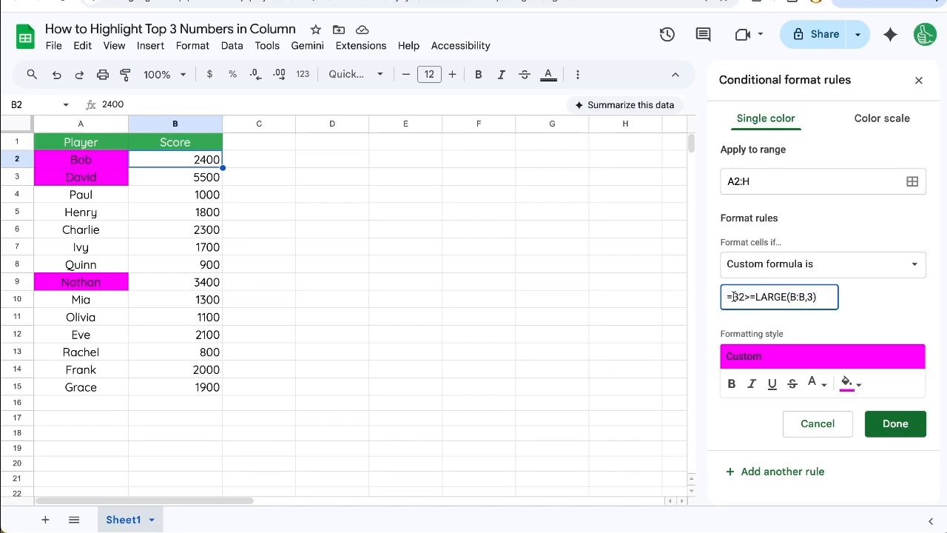
{"action": "left_click_drag", "start_coordinate": [733, 296], "coordinate": [741, 297]}
{"action": "left_click", "coordinate": [734, 295]}
{"action": "type", "text": "$"}
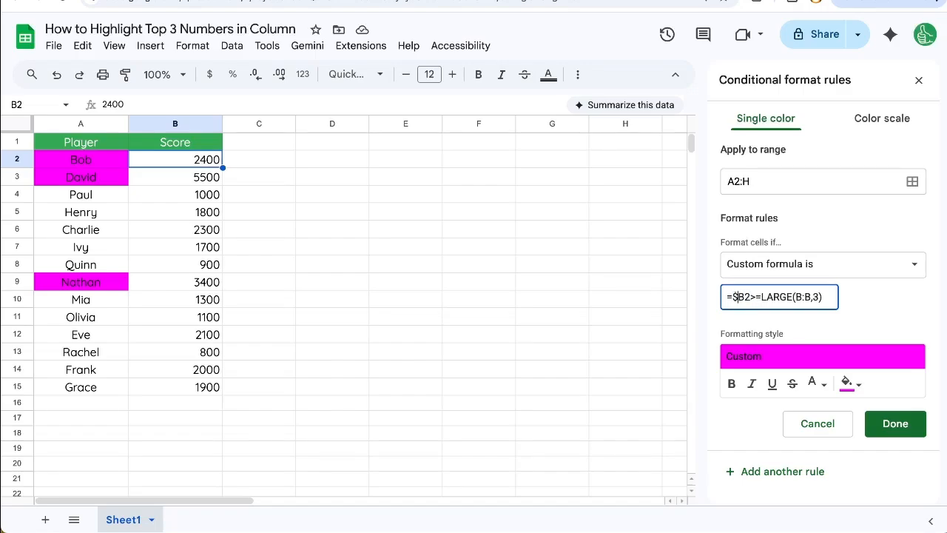
{"action": "left_click", "coordinate": [795, 297]}
{"action": "type", "text": "$"}
{"action": "left_click", "coordinate": [809, 297]}
{"action": "type", "text": "$"}
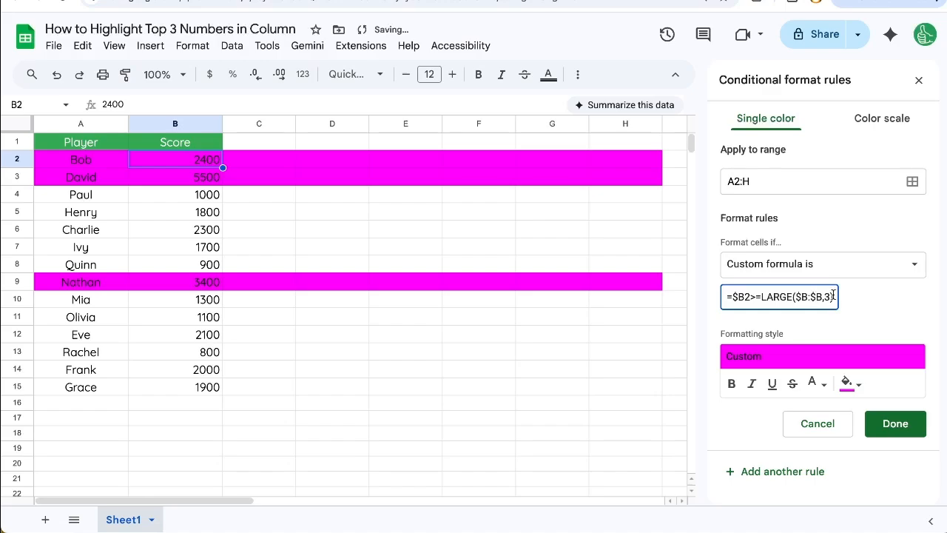
Step: Check how far the row highlighting reaches and try extending the rule's range to A2:Z
{"action": "left_click", "coordinate": [630, 141]}
{"action": "scroll", "coordinate": [633, 156], "scroll_direction": "right", "scroll_amount": 2}
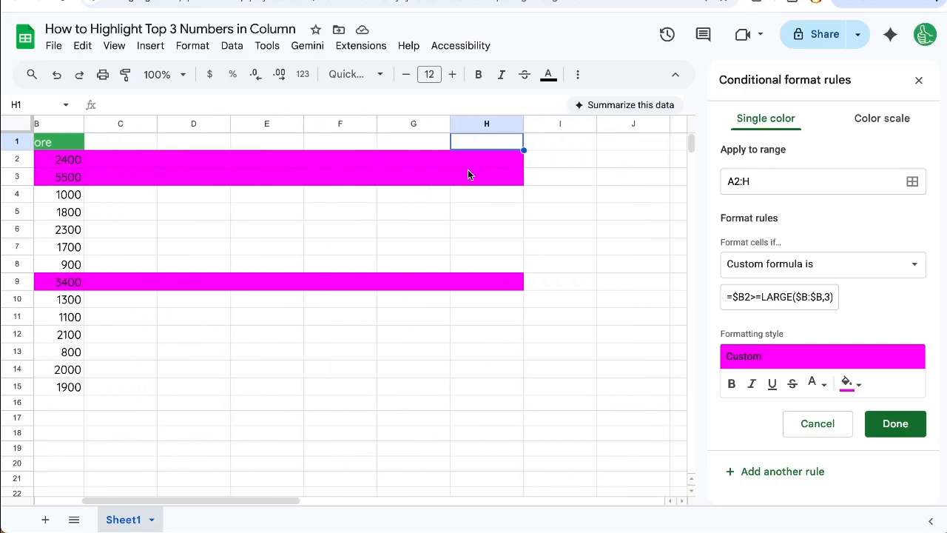
{"action": "scroll", "coordinate": [468, 169], "scroll_direction": "right", "scroll_amount": 3}
{"action": "scroll", "coordinate": [468, 169], "scroll_direction": "left", "scroll_amount": 5}
{"action": "left_click", "coordinate": [776, 189]}
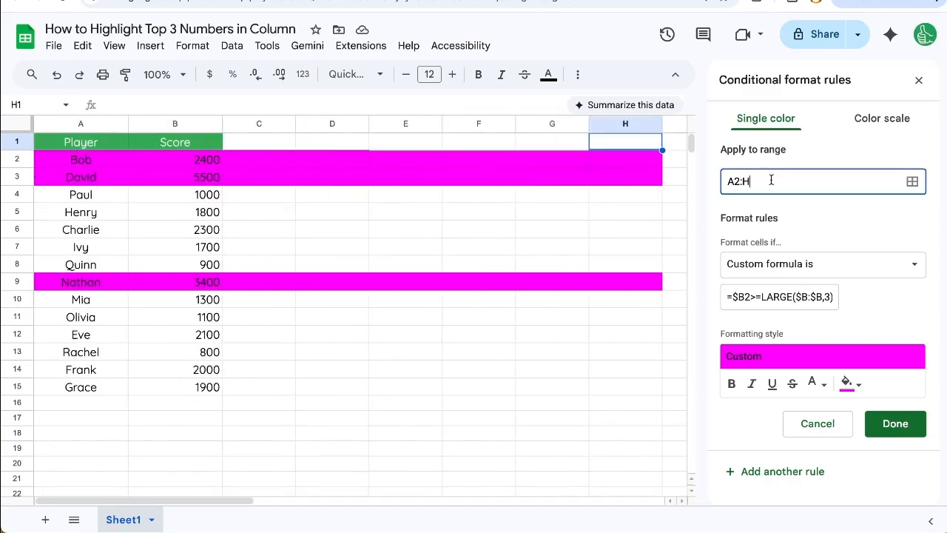
{"action": "key", "text": "BackSpace"}
{"action": "type", "text": "Z"}
{"action": "scroll", "coordinate": [593, 233], "scroll_direction": "right", "scroll_amount": 5}
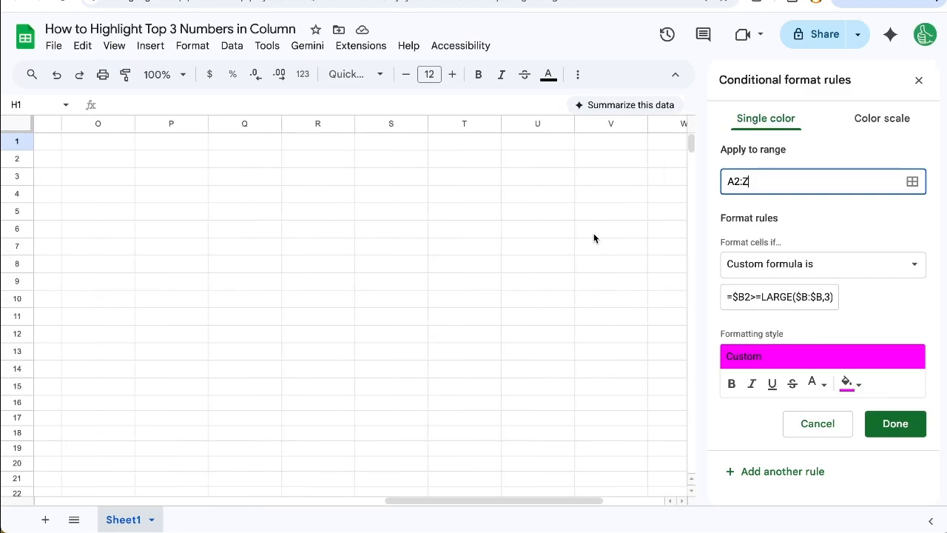
{"action": "left_click", "coordinate": [831, 230]}
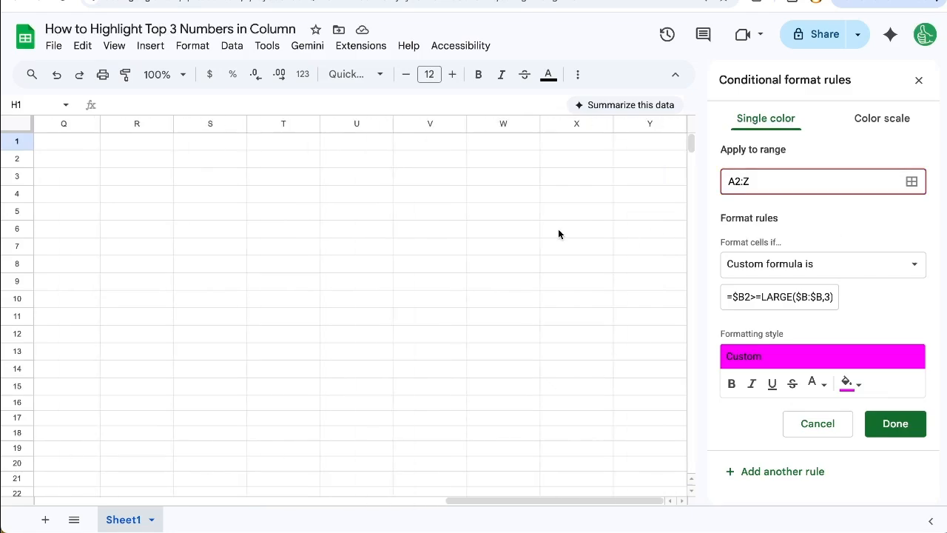
Step: Change the rule's range to A2:Y, matching the sheet's last column
{"action": "left_click", "coordinate": [759, 177]}
{"action": "key", "text": "BackSpace"}
{"action": "type", "text": "Y"}
{"action": "left_click", "coordinate": [796, 215]}
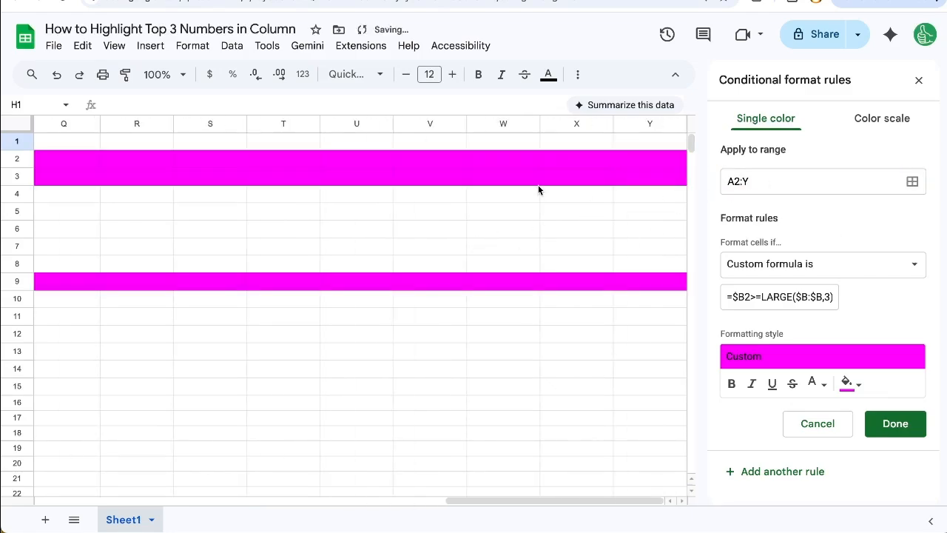
Step: Limit the rule's range to the Player and Score columns with A2:B
{"action": "left_click", "coordinate": [764, 181]}
{"action": "key", "text": "BackSpace"}
{"action": "type", "text": "B"}
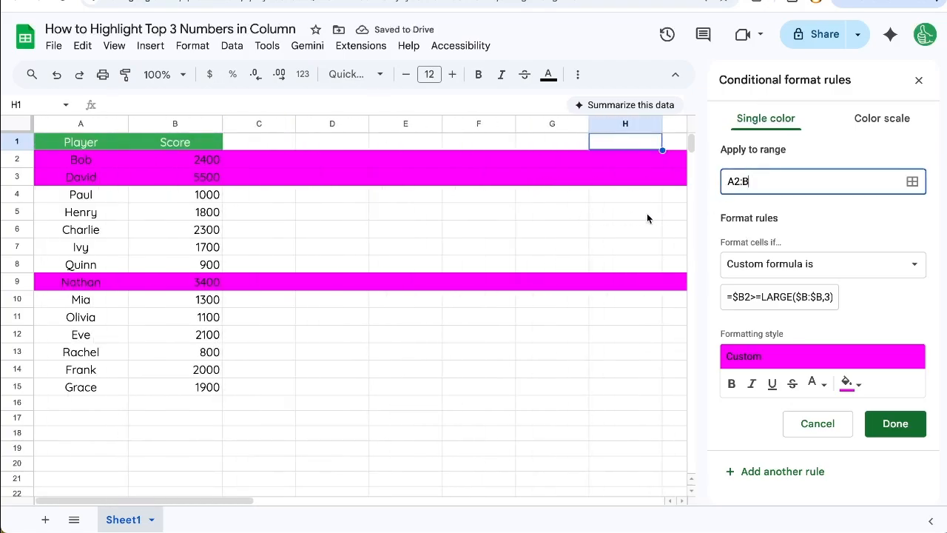
{"action": "left_click", "coordinate": [799, 219]}
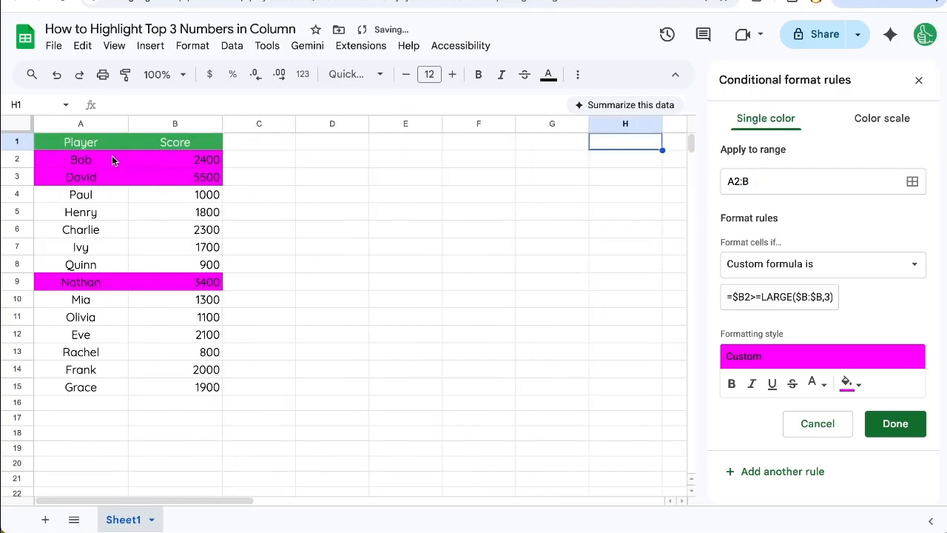
Step: Review the custom formula and save the conditional format rule
{"action": "left_click", "coordinate": [767, 296]}
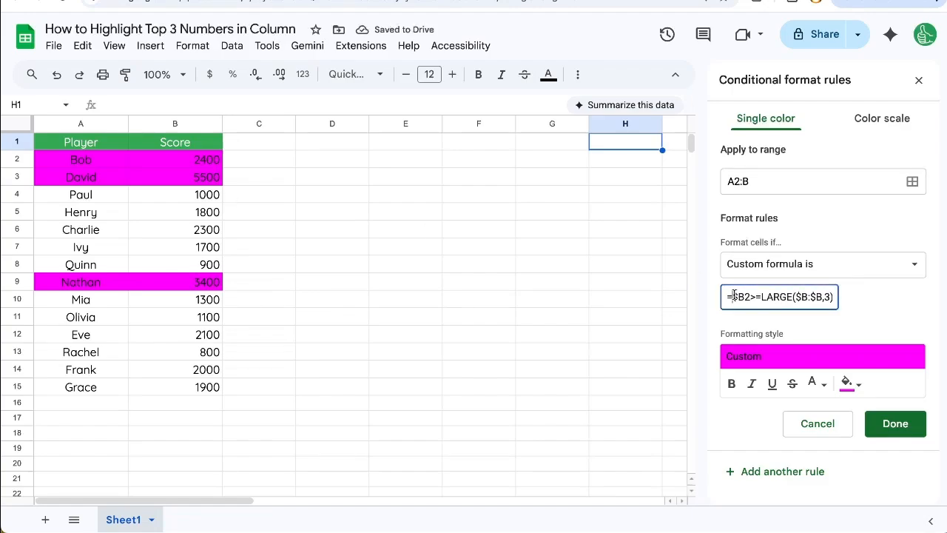
{"action": "left_click_drag", "start_coordinate": [731, 297], "coordinate": [882, 298]}
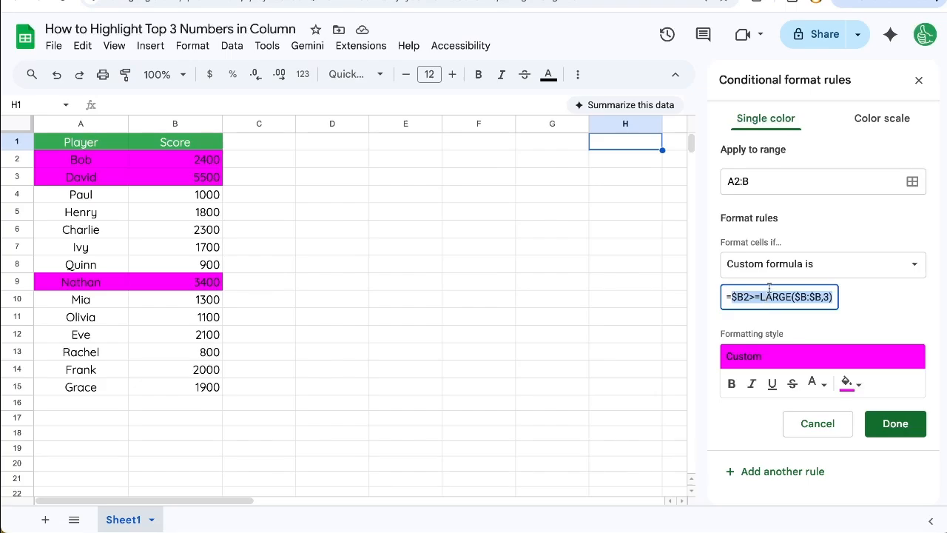
{"action": "left_click", "coordinate": [870, 309]}
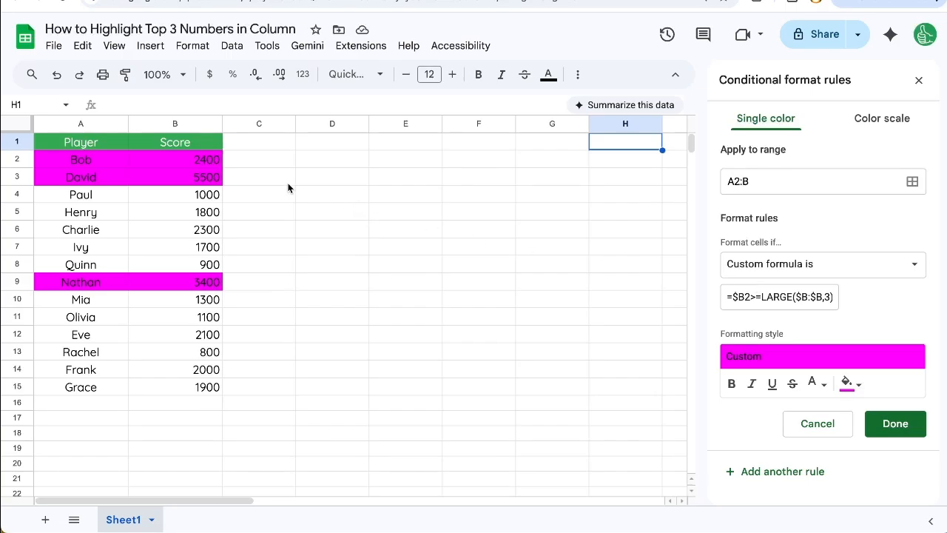
{"action": "left_click", "coordinate": [902, 427]}
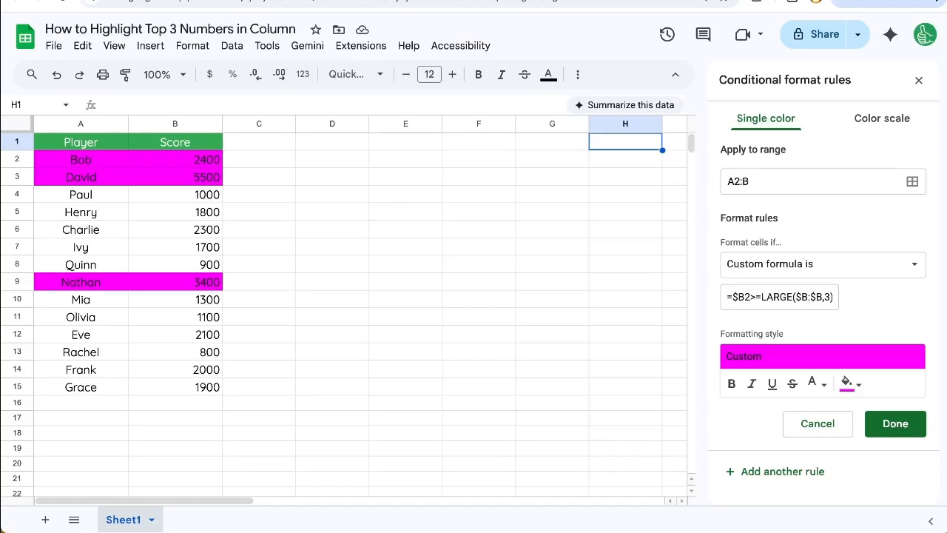